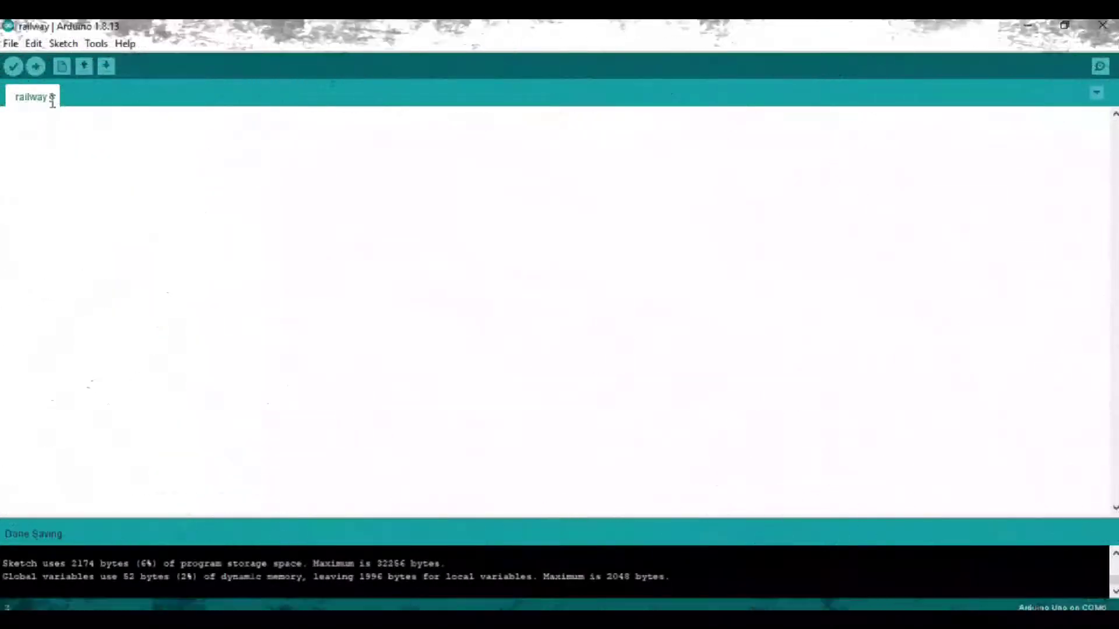
Insert #include <Servo.h> at the top of the sketch from Include Library
click(64, 42)
mouse_move(106, 162)
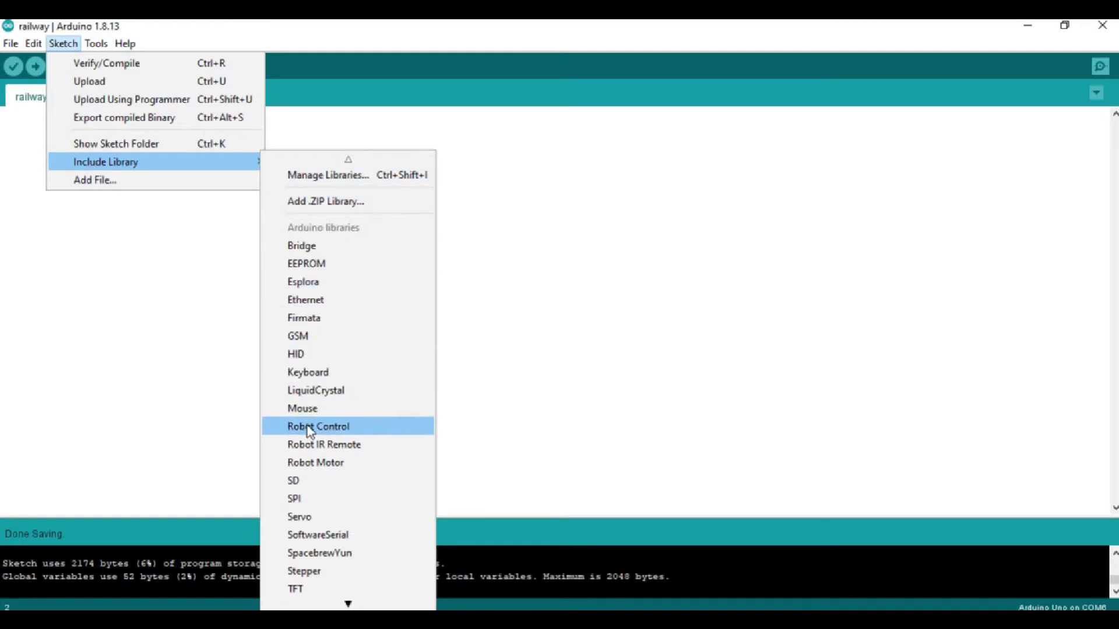
scroll(315, 437, down, 1)
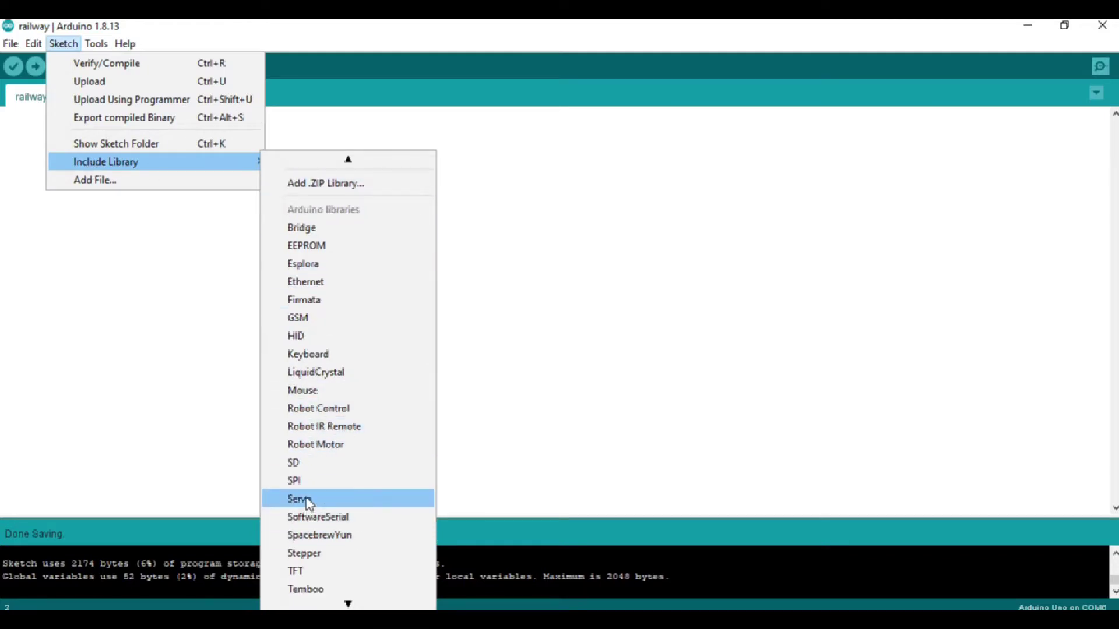
click(306, 499)
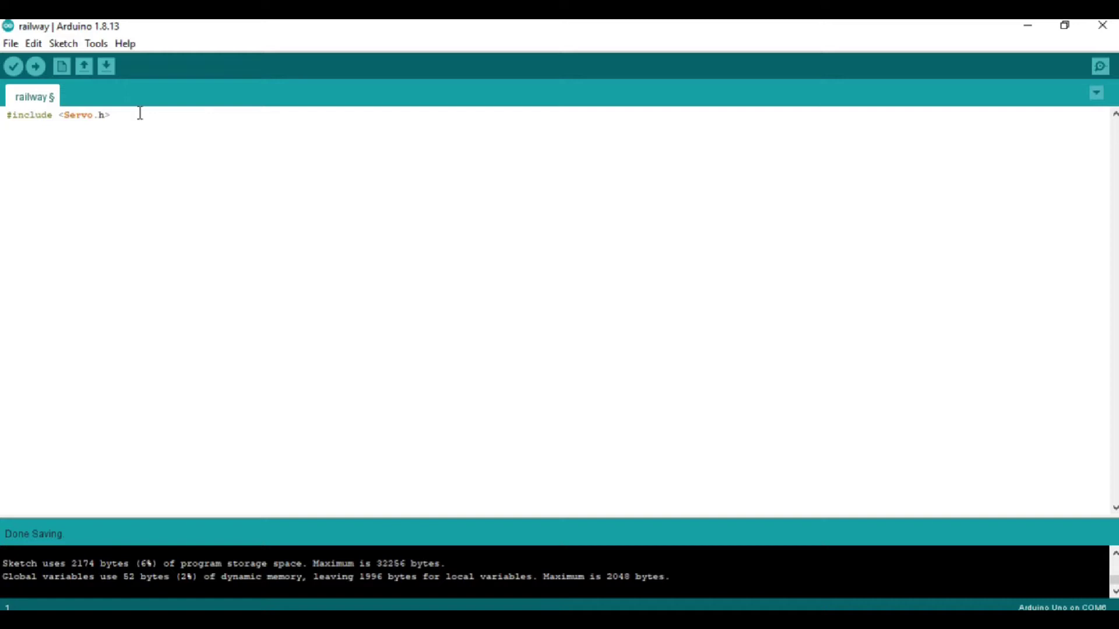
Paste the servo and IR code, then highlight the myservo, IRPin = 3 and IRState declarations
text(Servo myservo; const int IRPin = 3;    int IRState = 0;  void setup() {   myservo.attach(9);    pinMode(IRPin, INPUT);  }  void loop() {    IRState = digitalRead(IRPin);   myservo.write(99);    if (IRState == LOW) {      myservo.write(0);     delay(2000);   }   })
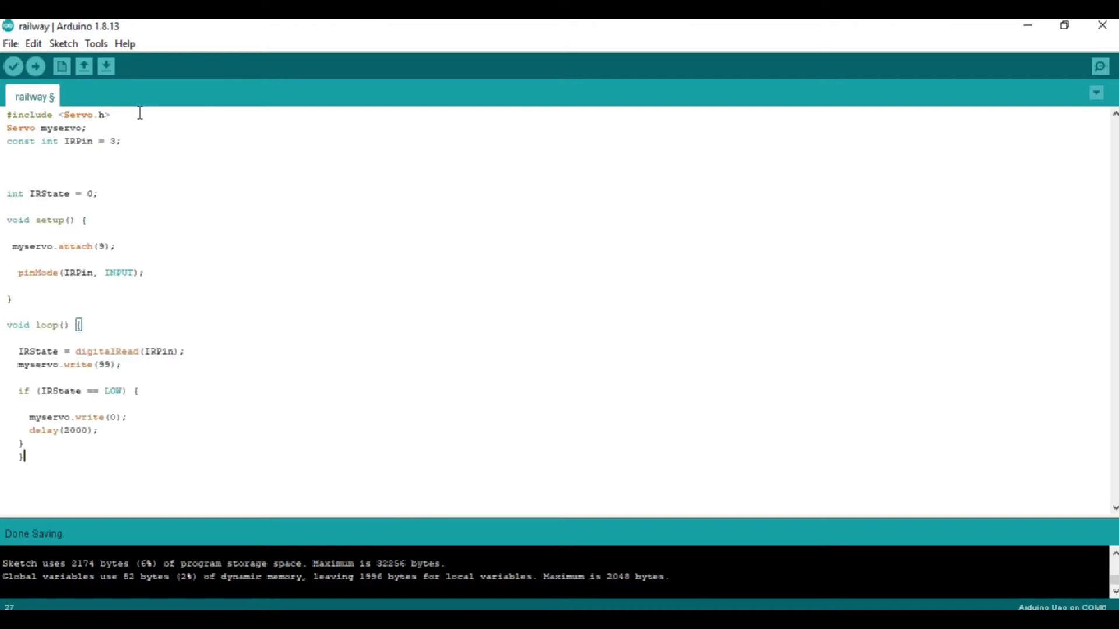
click(131, 141)
drag(3, 129, 105, 131)
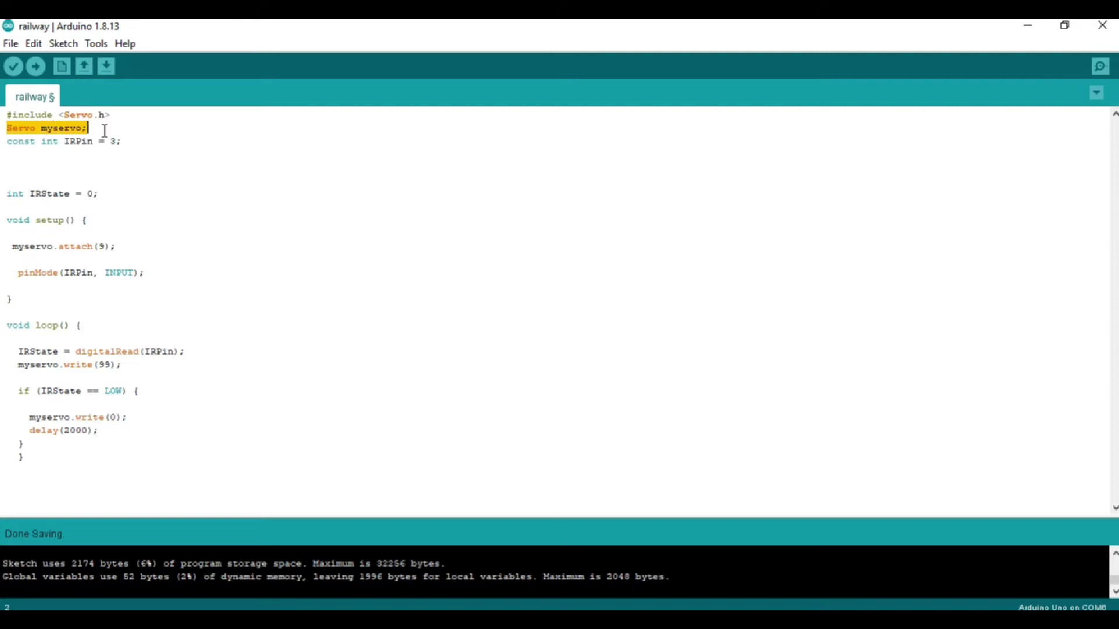
click(7, 167)
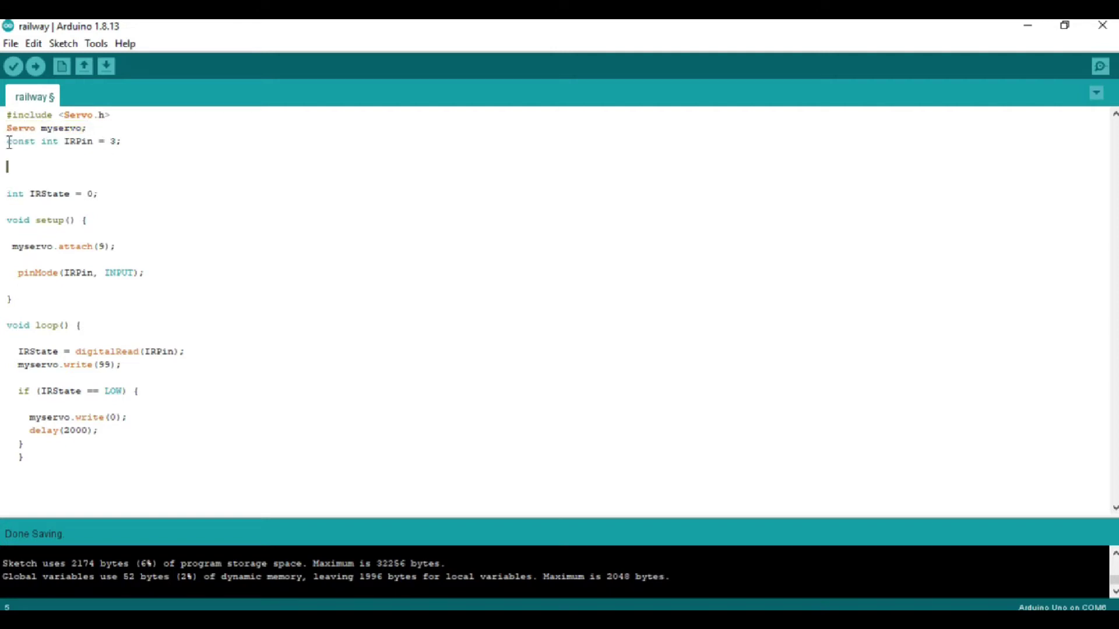
drag(7, 141, 55, 143)
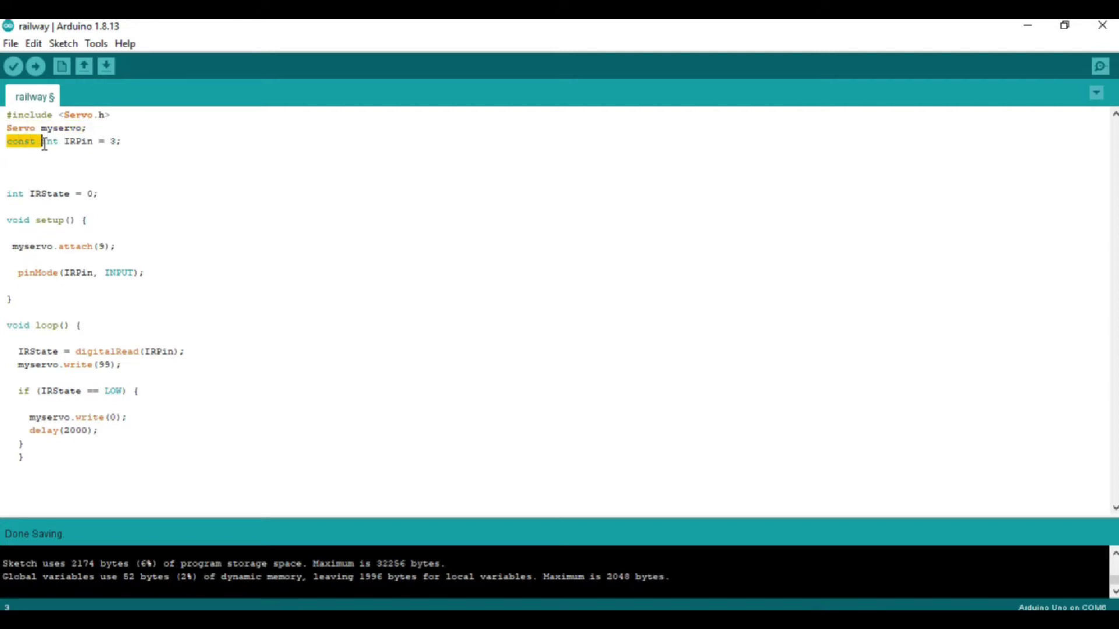
click(55, 154)
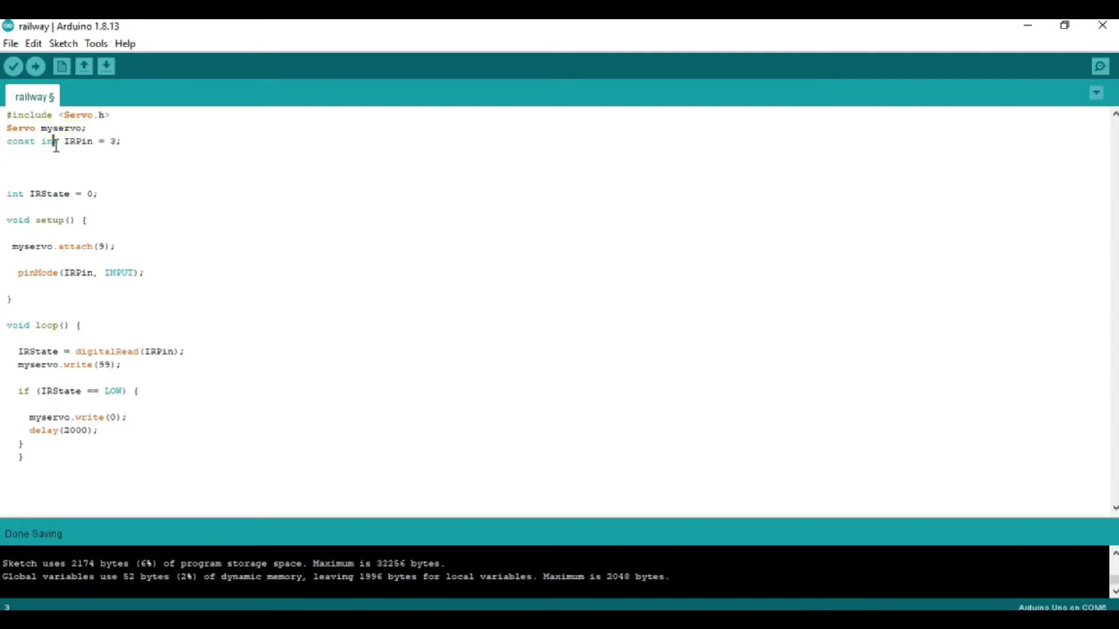
drag(63, 141, 120, 141)
click(132, 156)
drag(7, 193, 97, 193)
click(88, 220)
click(135, 208)
Highlight the setup() code (myservo.attach(9), pinMode IRPin INPUT), then the loop() header
drag(7, 219, 75, 220)
click(129, 233)
drag(13, 247, 54, 247)
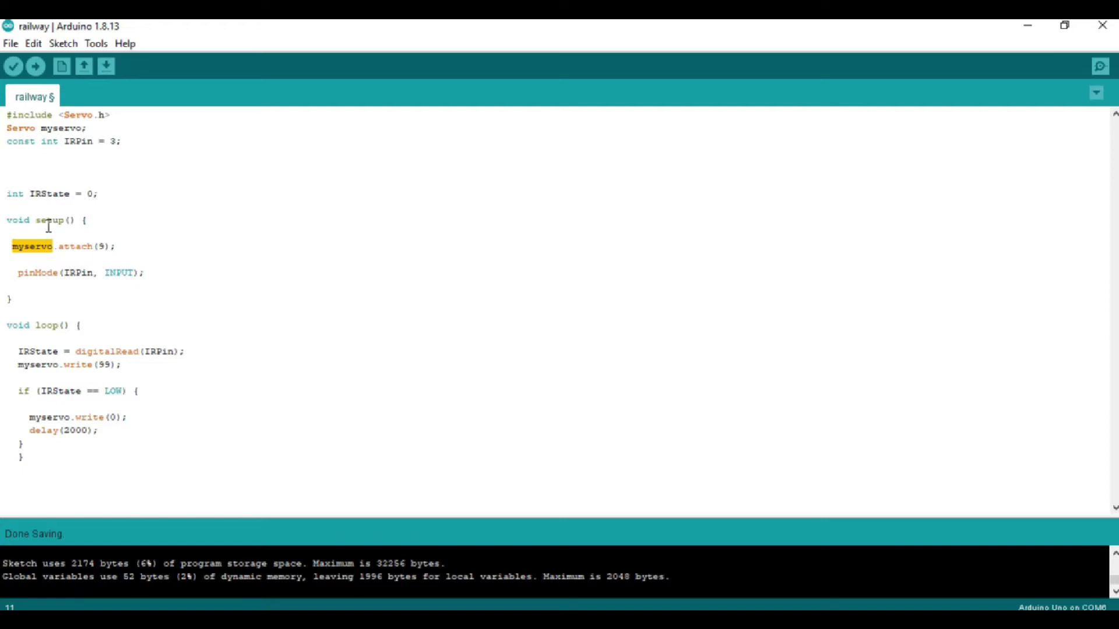
click(143, 250)
drag(59, 247, 117, 246)
click(163, 251)
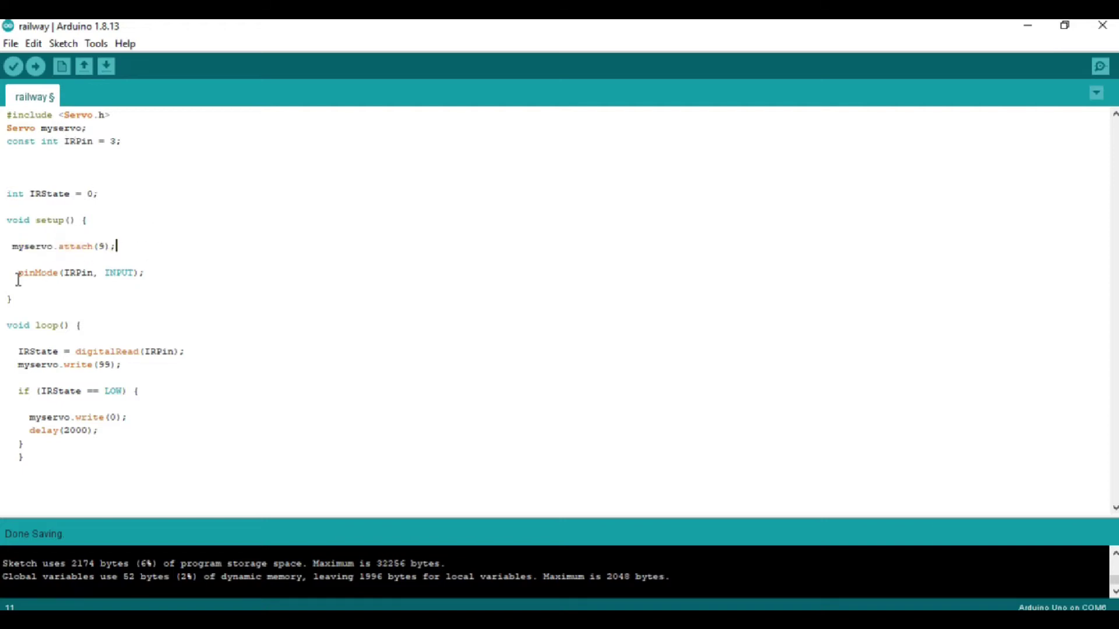
drag(16, 273, 60, 273)
click(110, 298)
drag(65, 273, 137, 273)
click(127, 287)
click(149, 295)
drag(8, 325, 84, 326)
click(187, 328)
drag(19, 350, 60, 350)
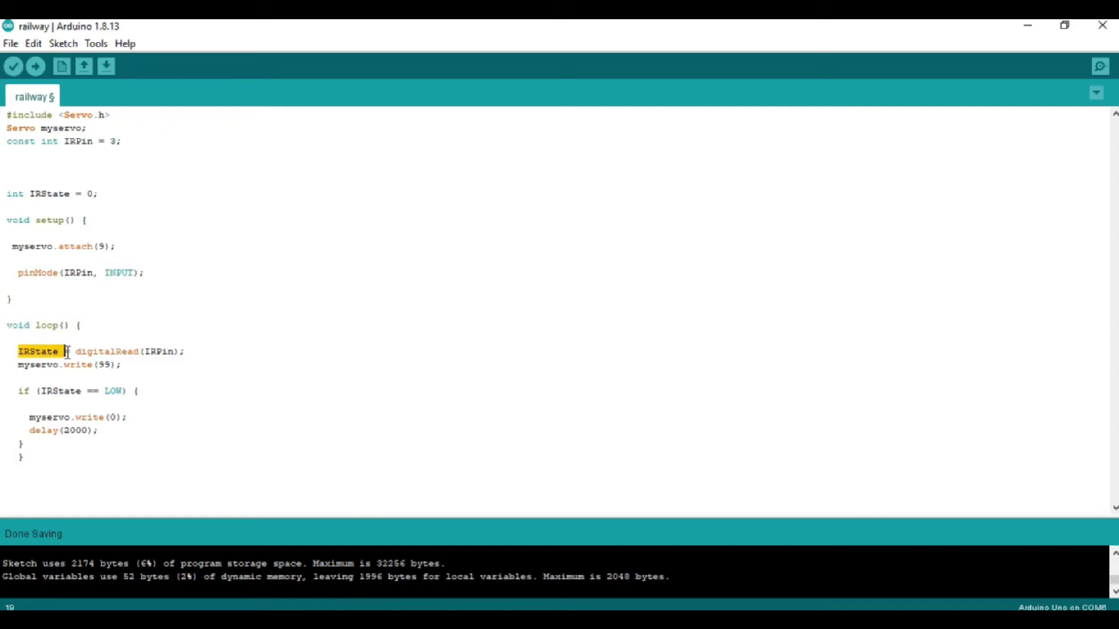
click(136, 365)
drag(144, 352, 177, 352)
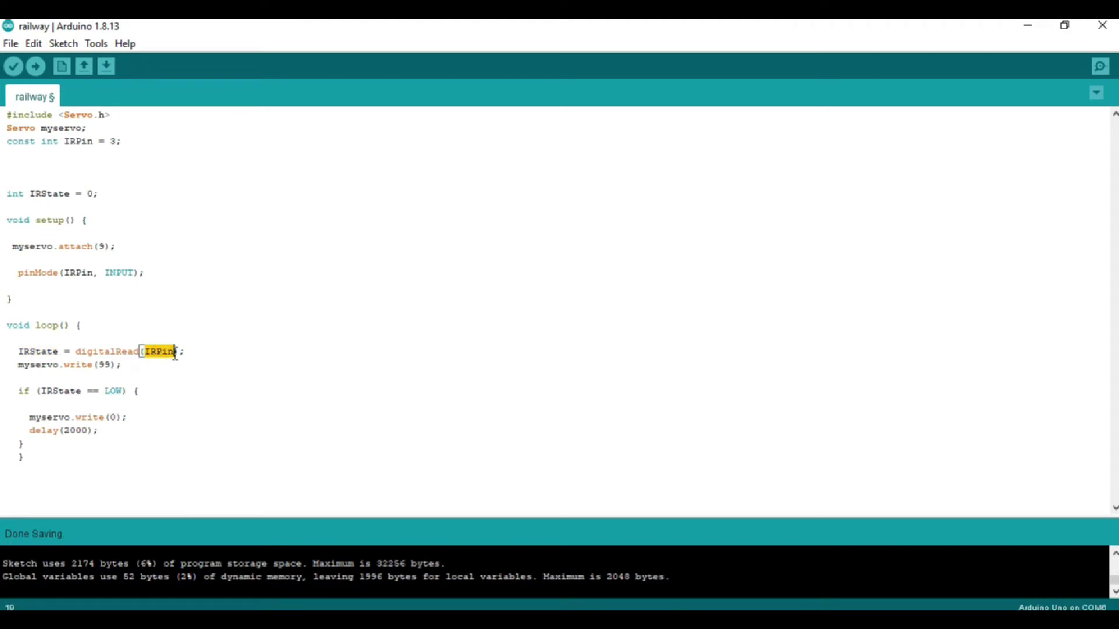
click(178, 385)
drag(19, 364, 118, 365)
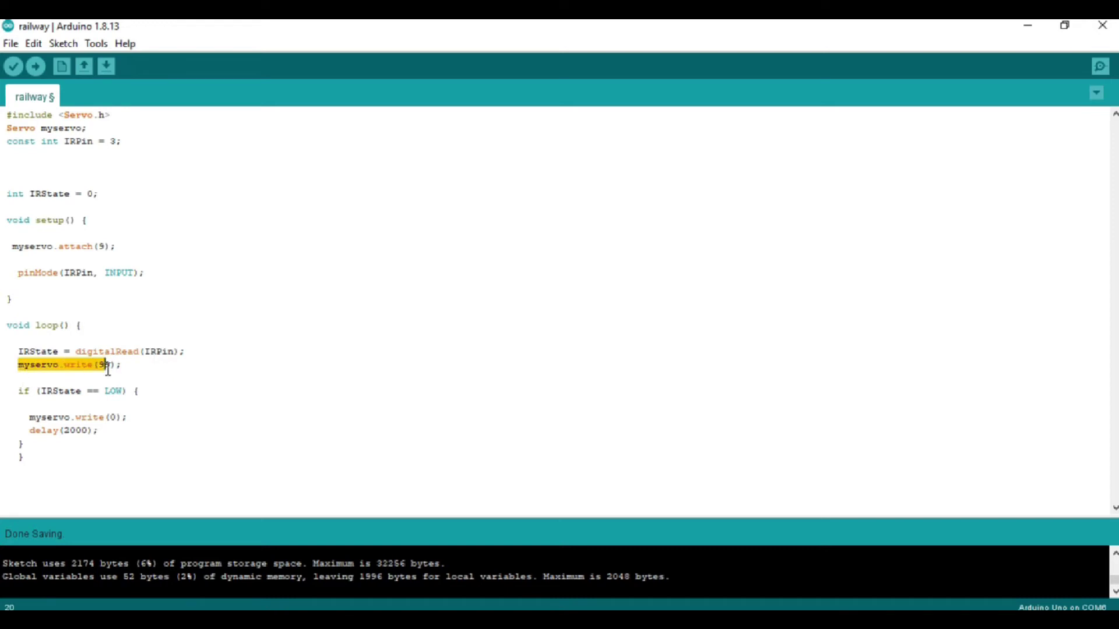
click(147, 373)
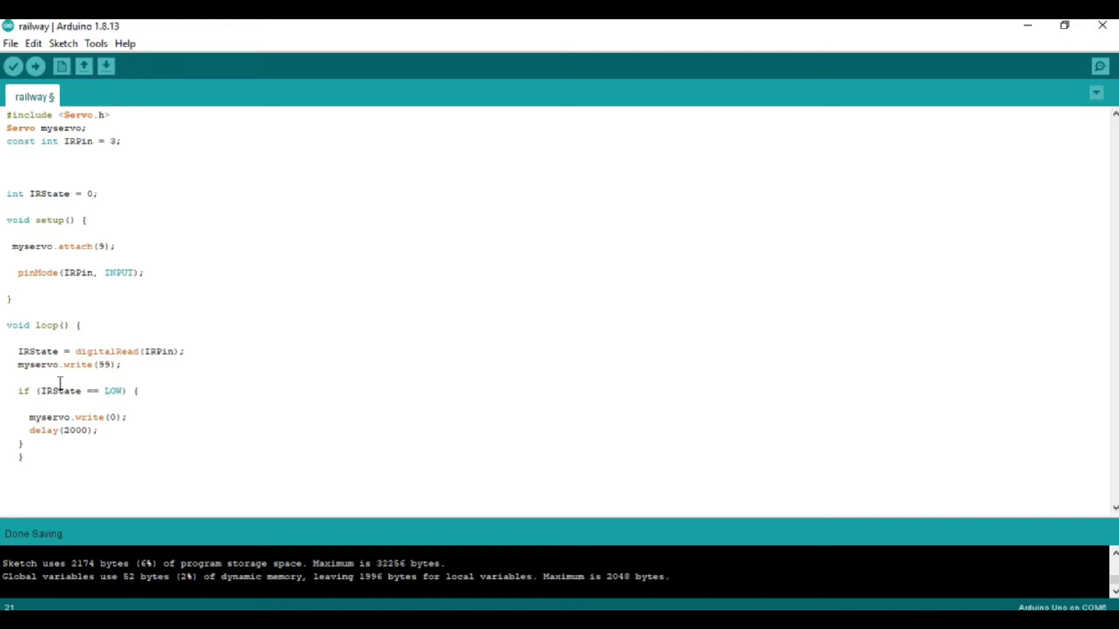
drag(19, 391, 136, 391)
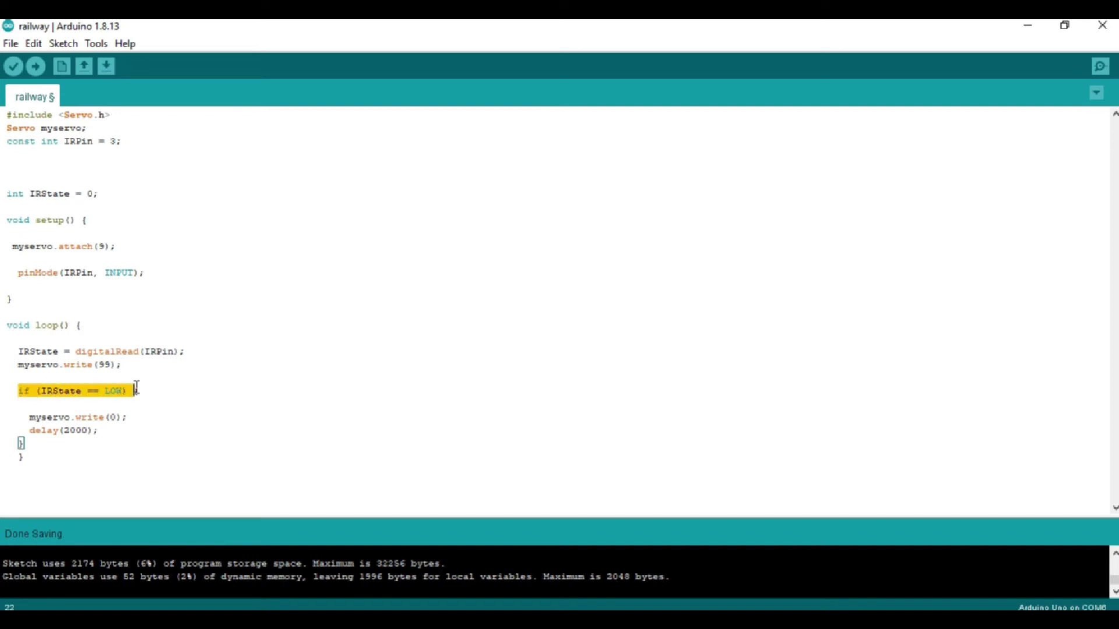
click(161, 420)
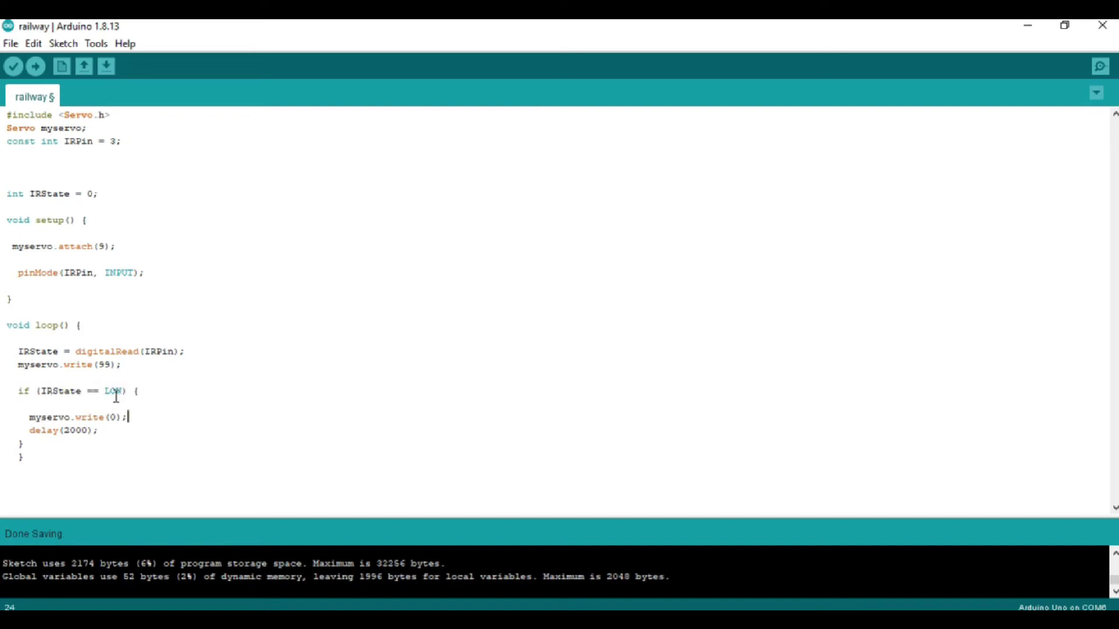
drag(31, 418, 129, 417)
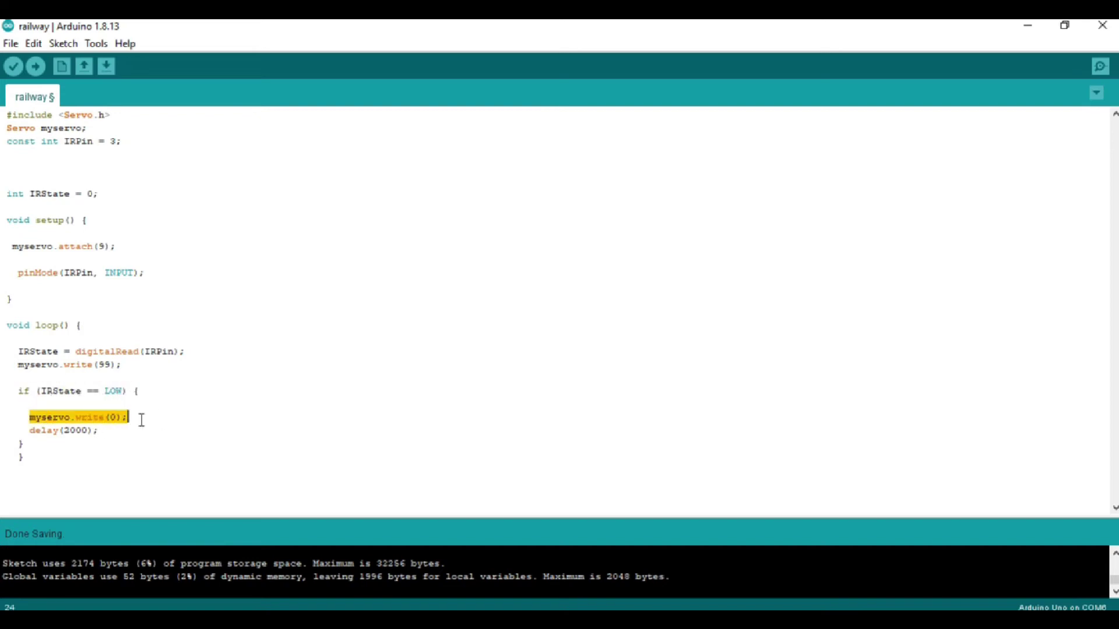
click(172, 416)
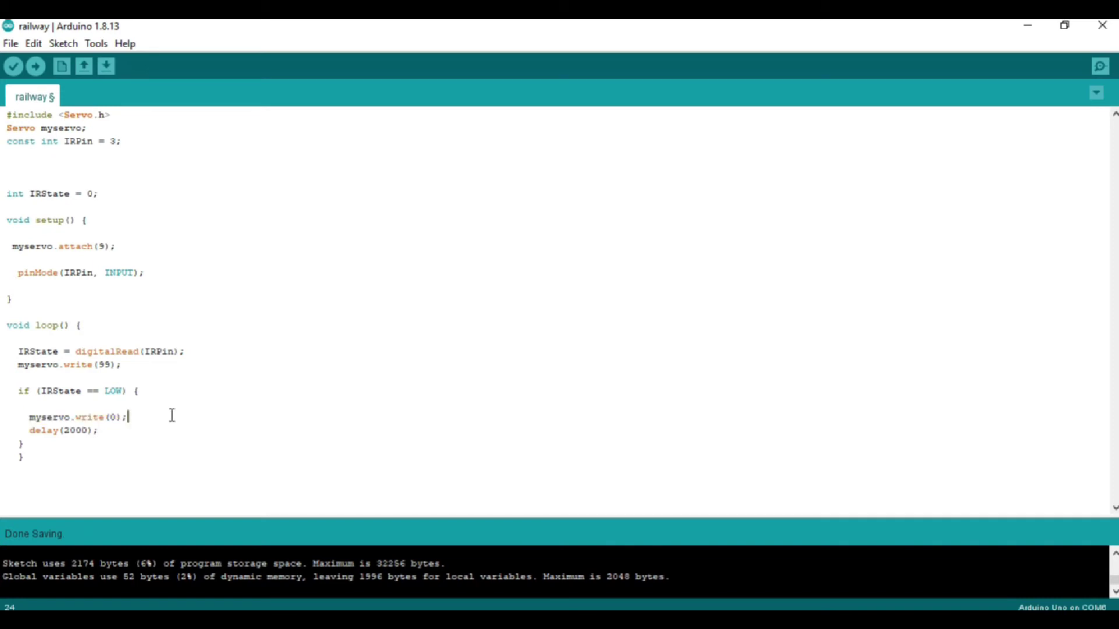
drag(30, 430, 104, 431)
click(64, 456)
Verify the sketch, compiling successfully at 2174 bytes of program storage
click(17, 67)
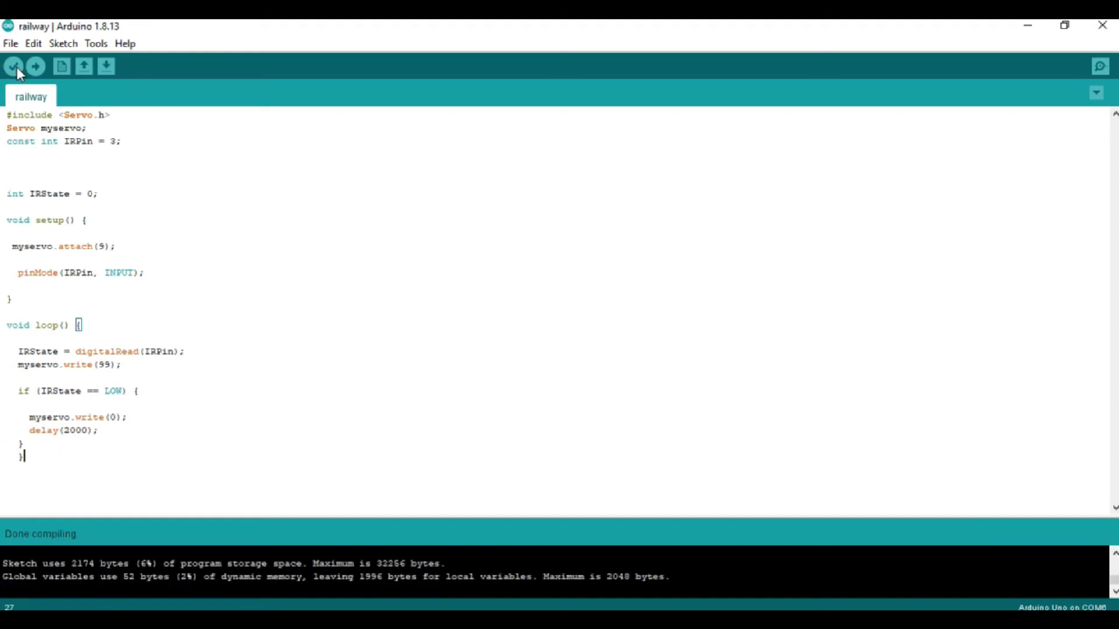